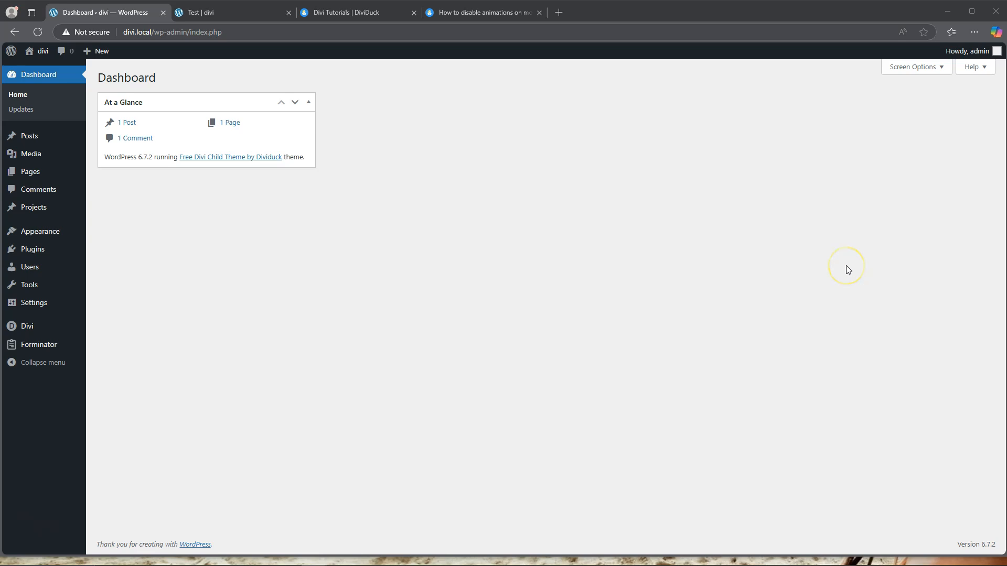
Reload the Test page to watch its hero image animation on the desktop layout
click(350, 14)
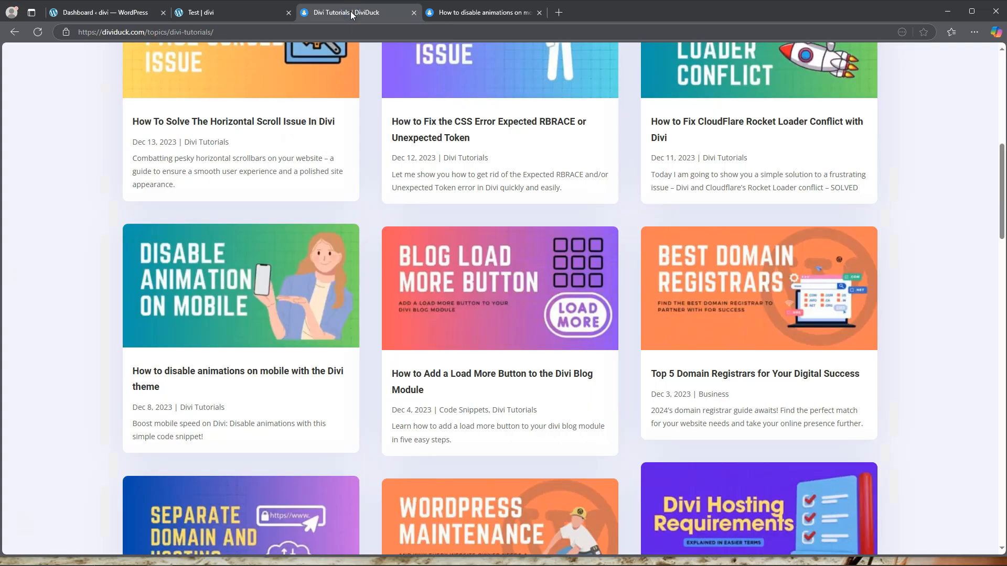
click(265, 12)
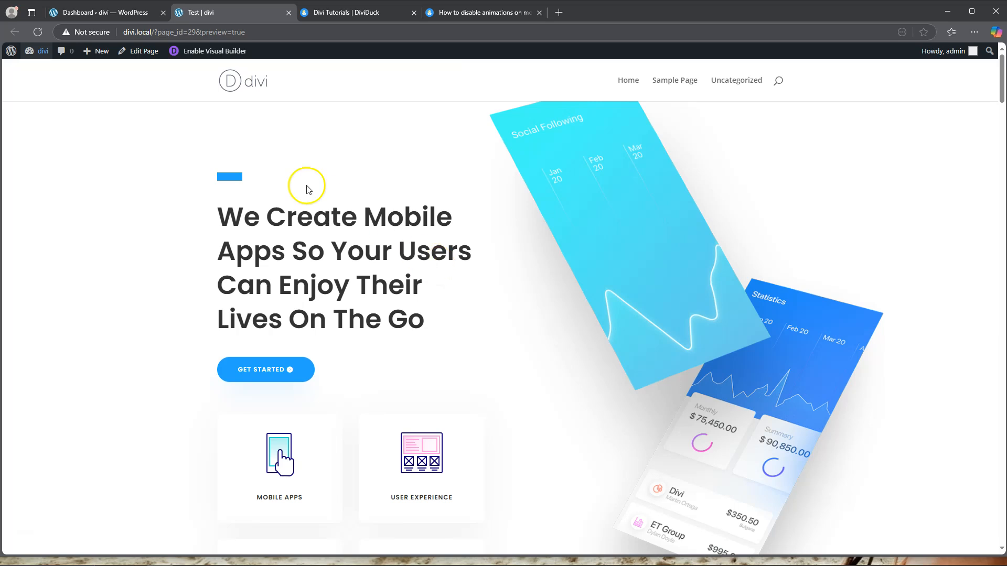
click(38, 32)
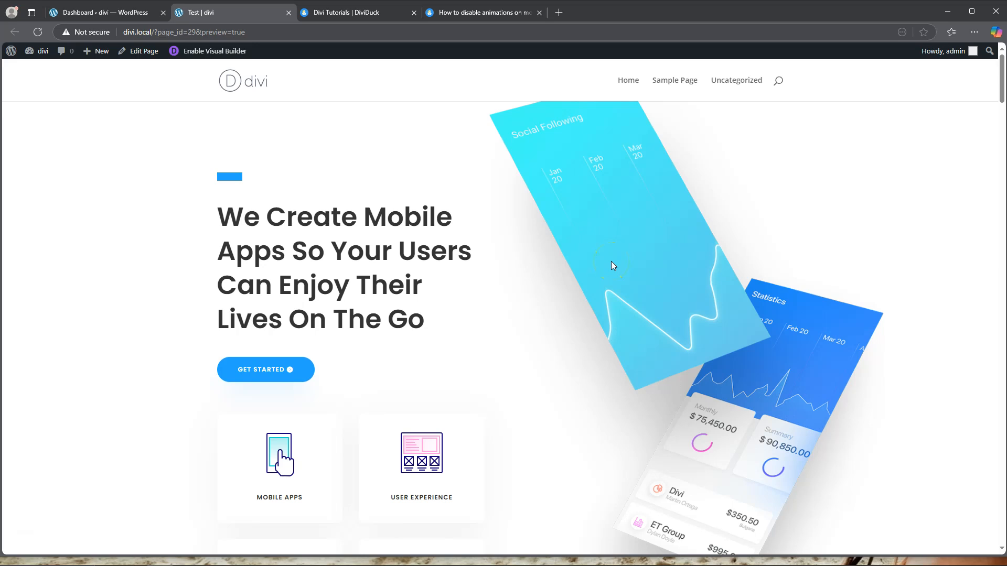
Open the Test page in the Visual Builder and bring up the Animation settings of the hero phone image
click(197, 52)
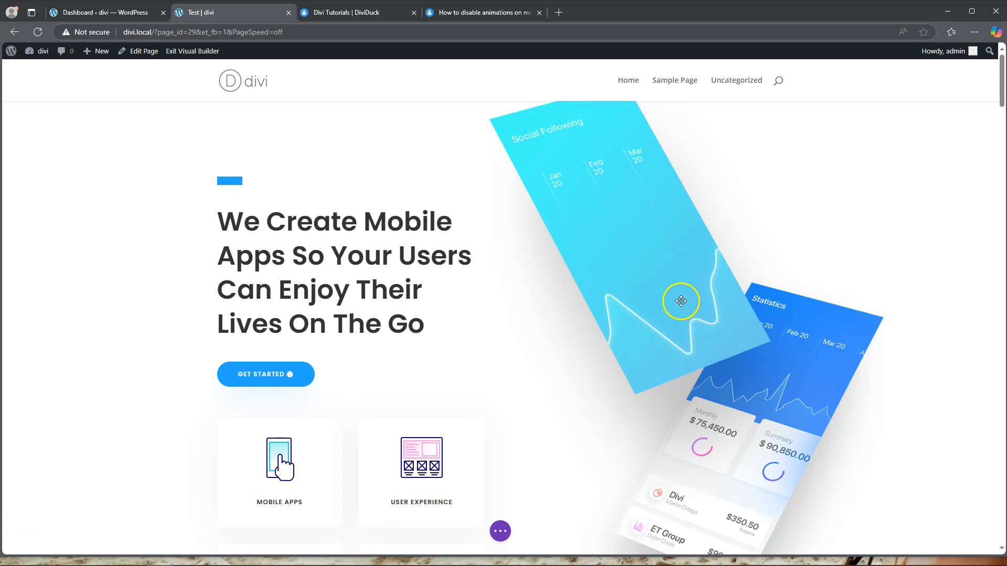
click(648, 269)
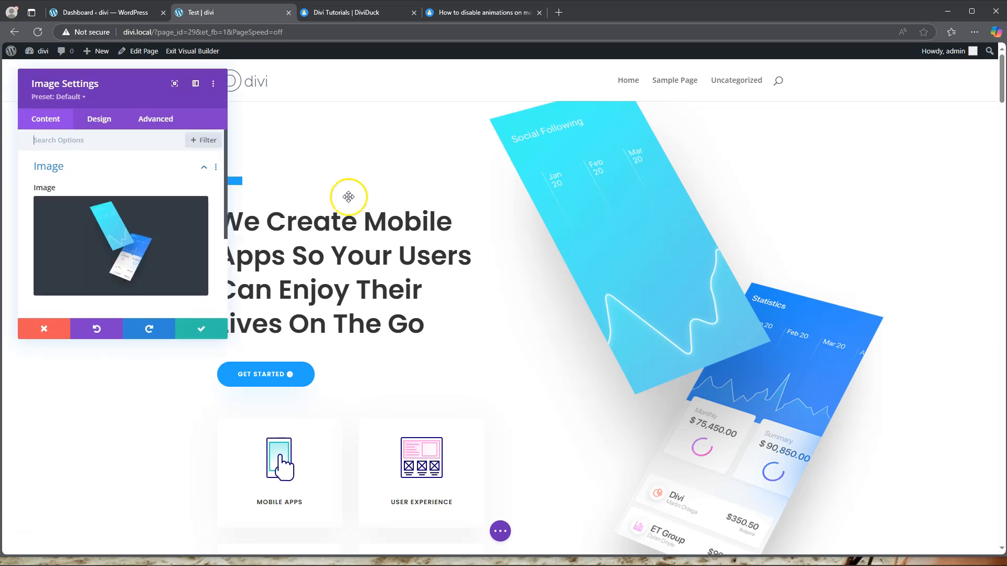
click(154, 119)
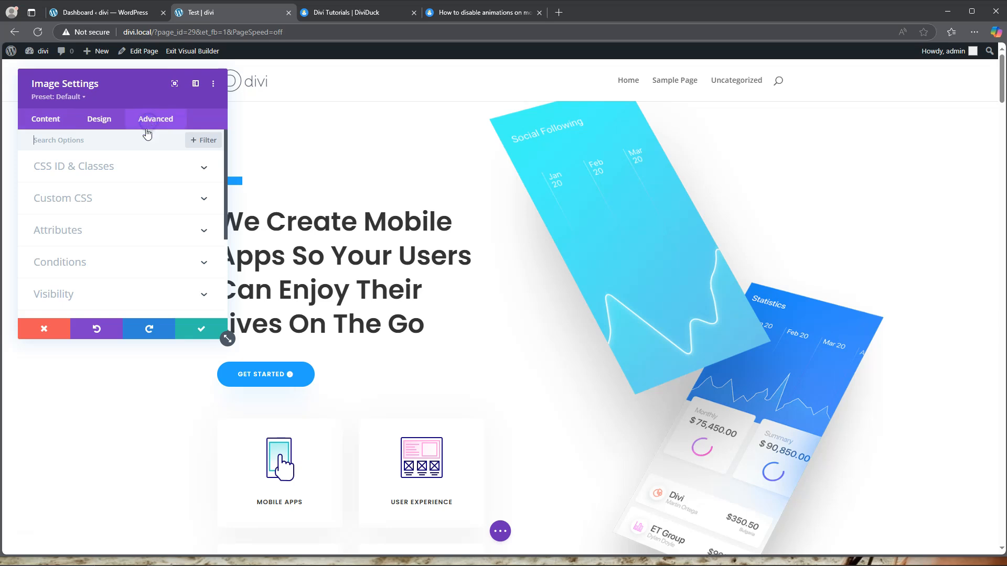
scroll(111, 216, down, 3)
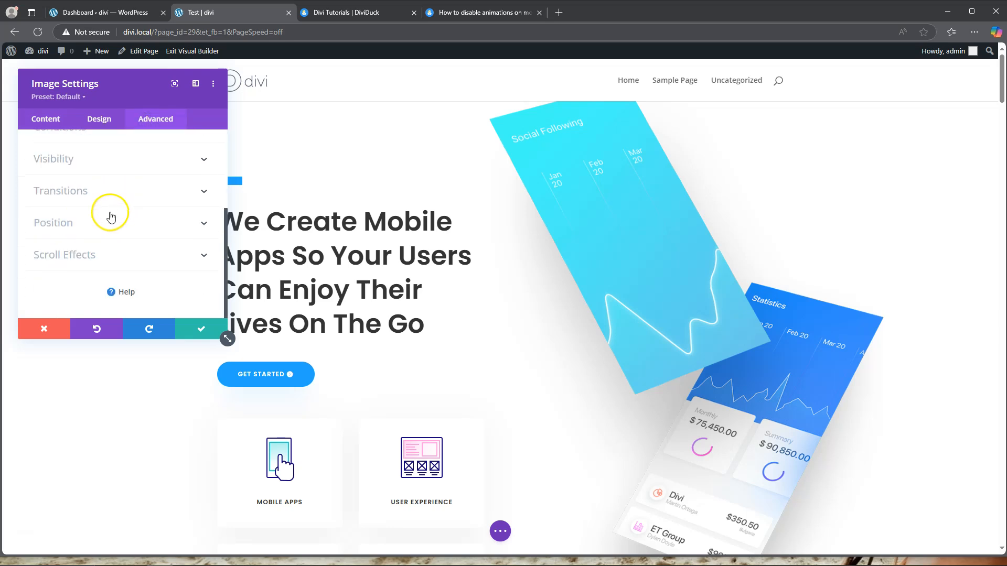
scroll(111, 216, up, 4)
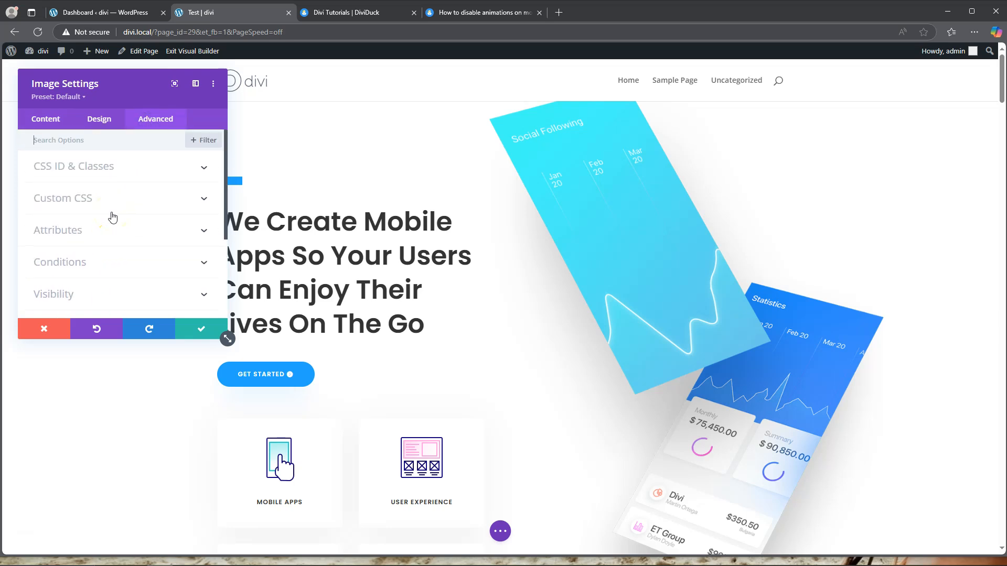
scroll(111, 217, down, 4)
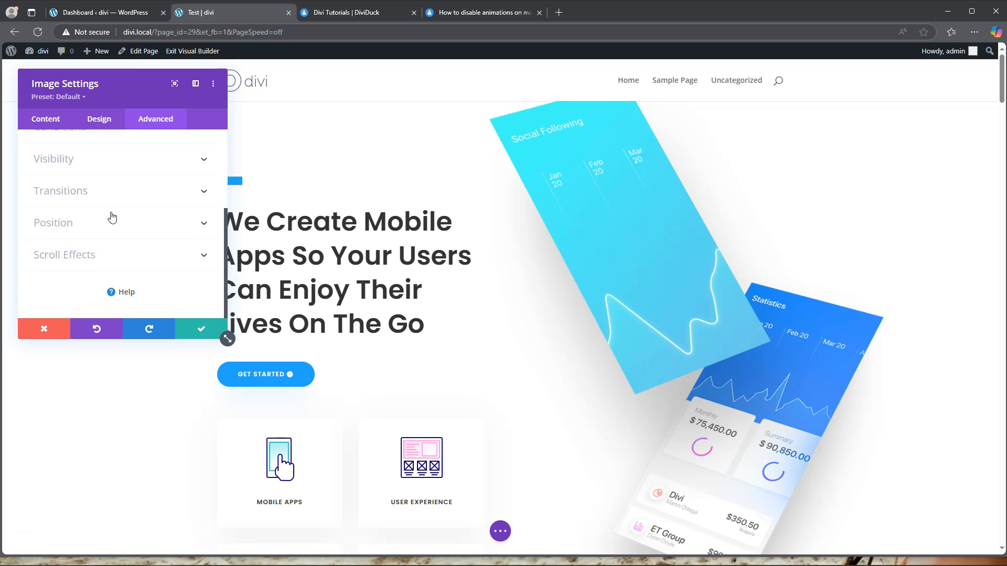
click(99, 119)
scroll(123, 173, down, 3)
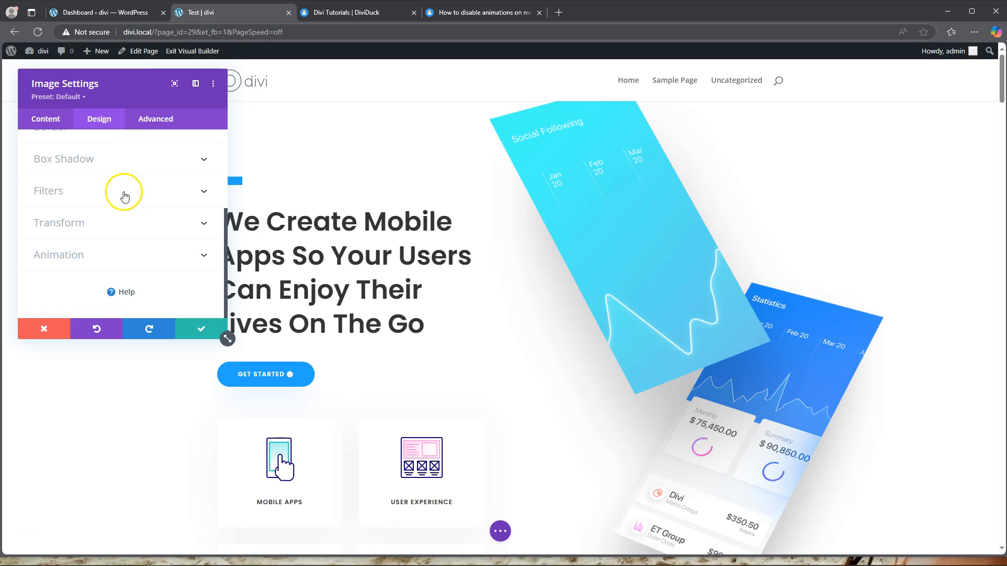
click(98, 257)
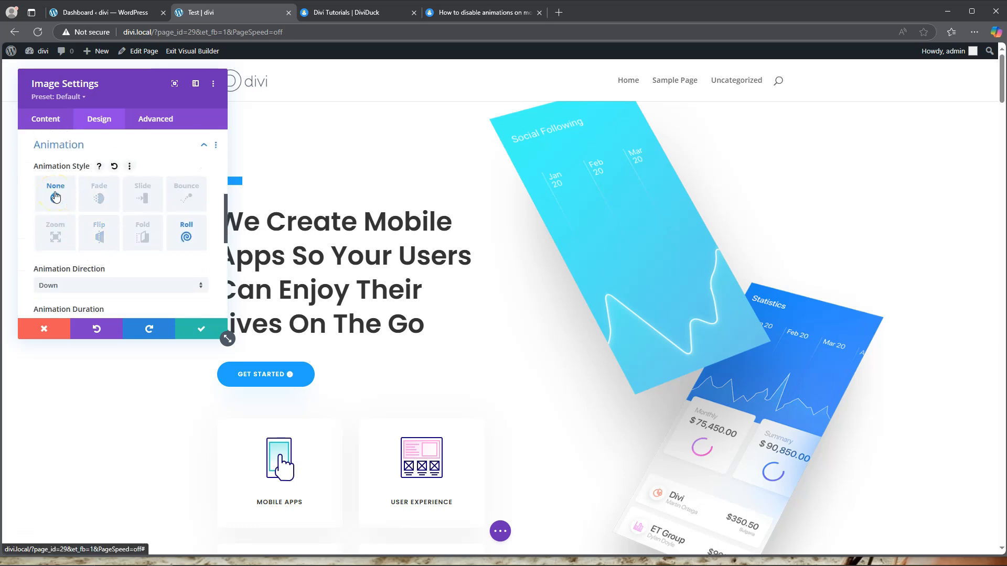
Examine the hero image's animation style, direction, duration, delay and intensity options, and close its settings
scroll(55, 196, down, 2)
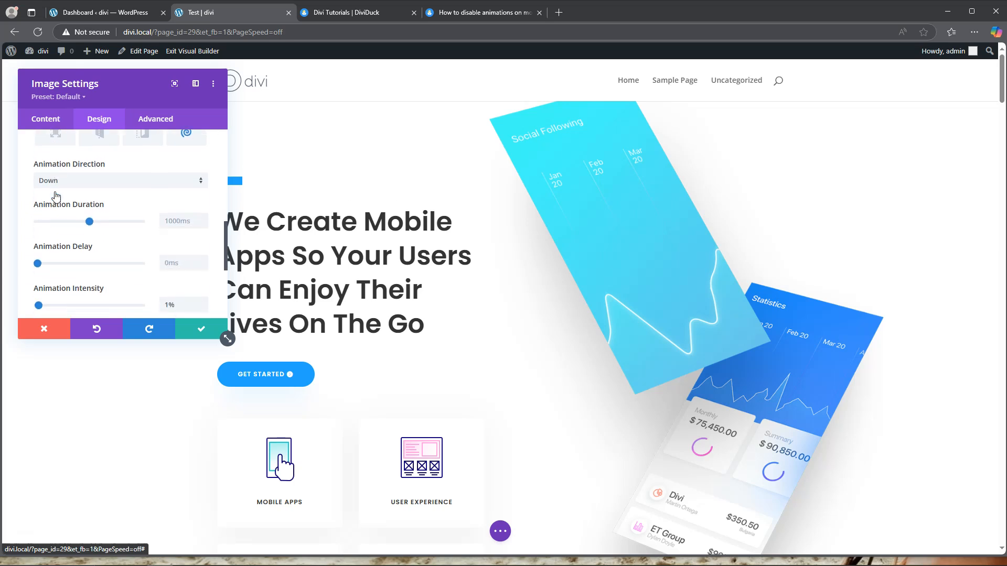
scroll(57, 196, down, 1)
scroll(57, 196, down, 3)
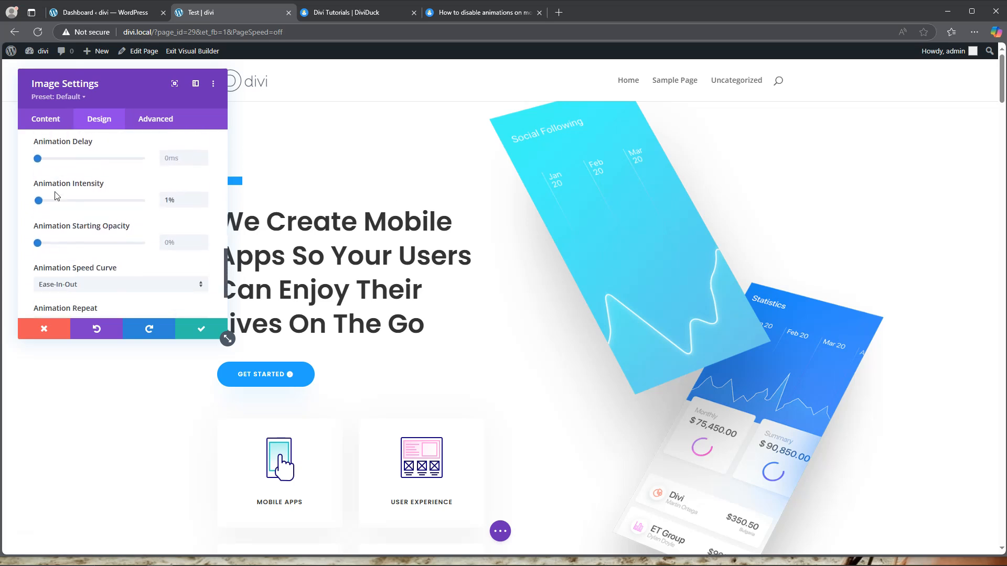
scroll(57, 196, up, 6)
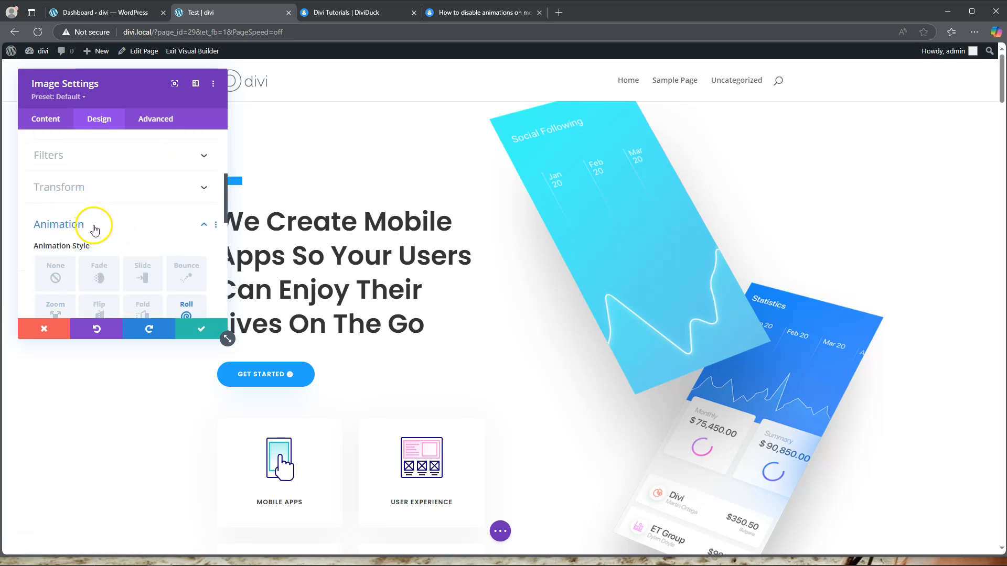
mouse_move(100, 247)
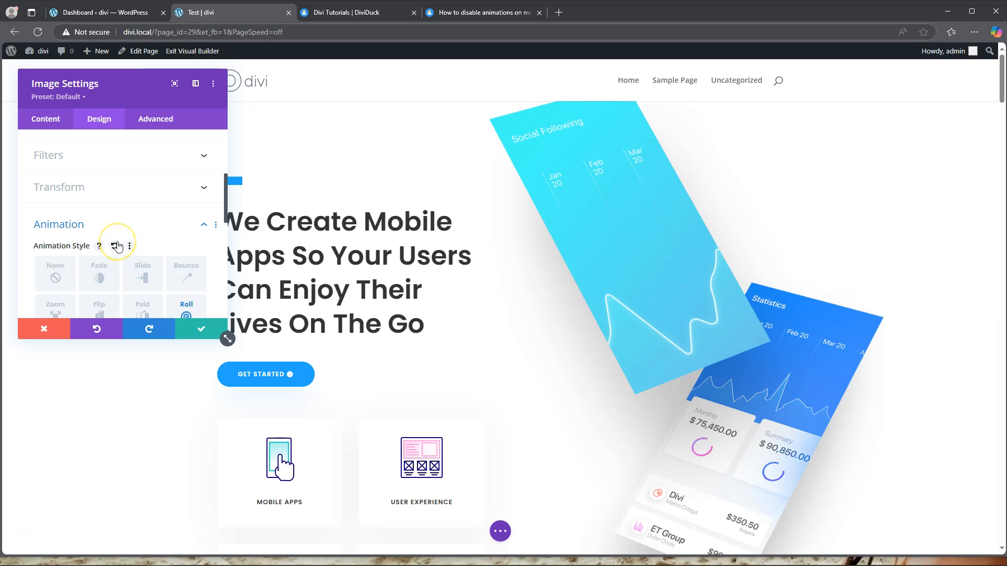
click(202, 331)
click(202, 332)
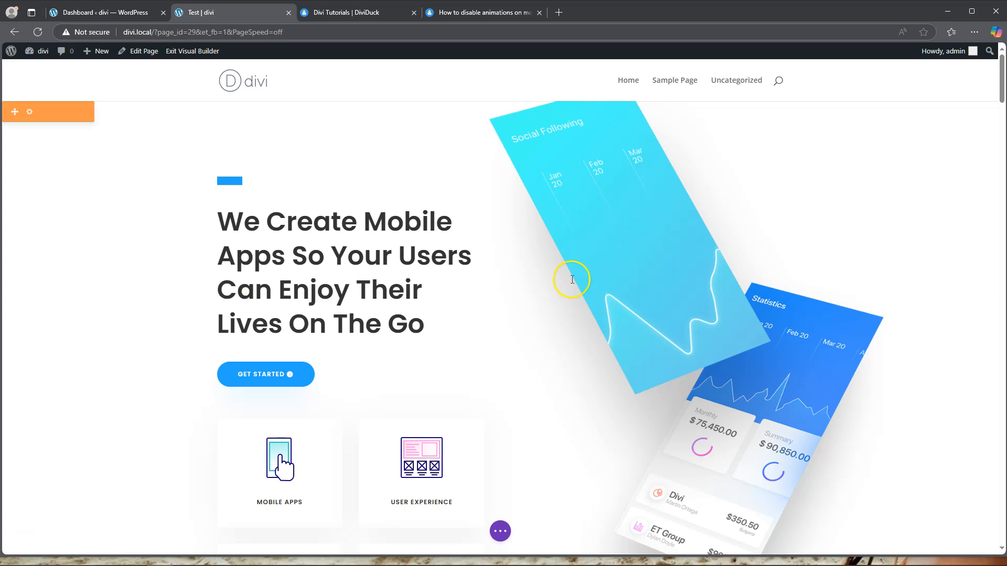
mouse_move(596, 272)
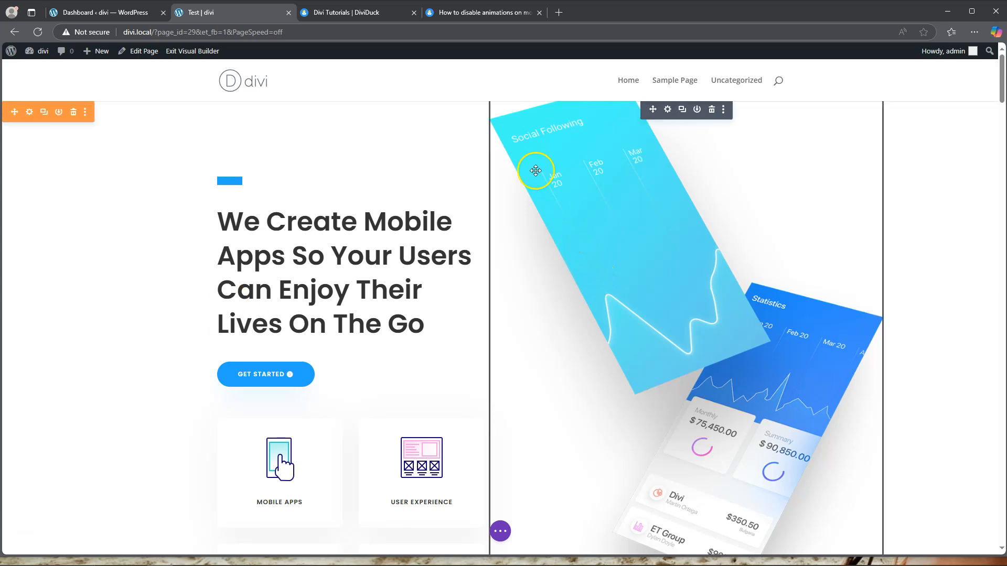
Copy the full CSS snippet from the DiviDuck article on disabling animations on mobile with the Divi theme
click(472, 12)
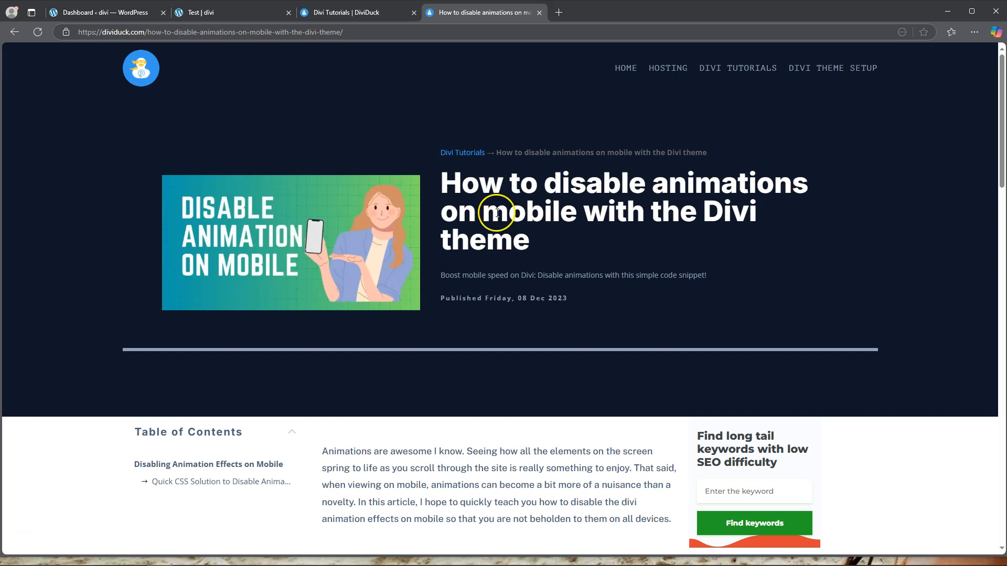
scroll(537, 234, down, 6)
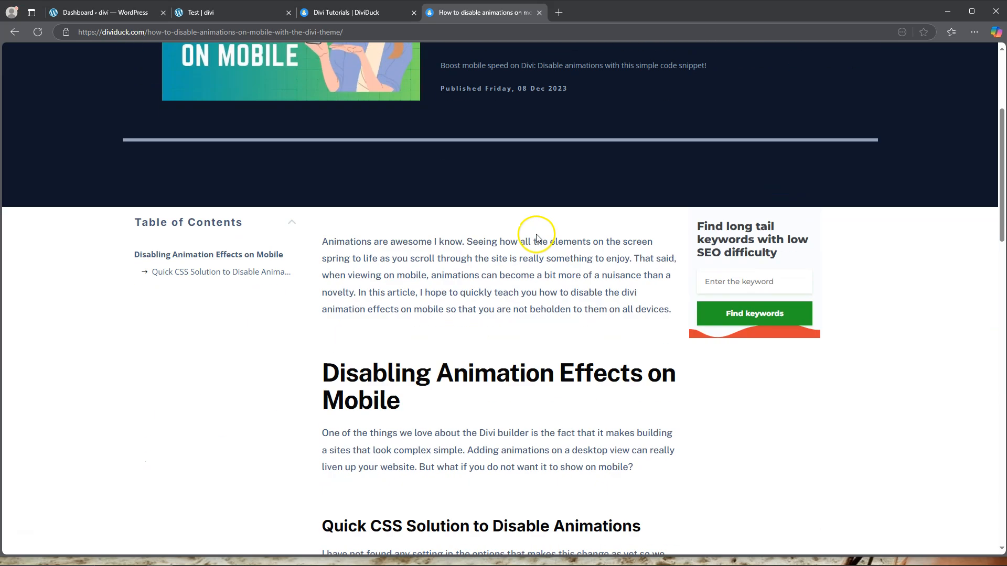
scroll(528, 234, down, 8)
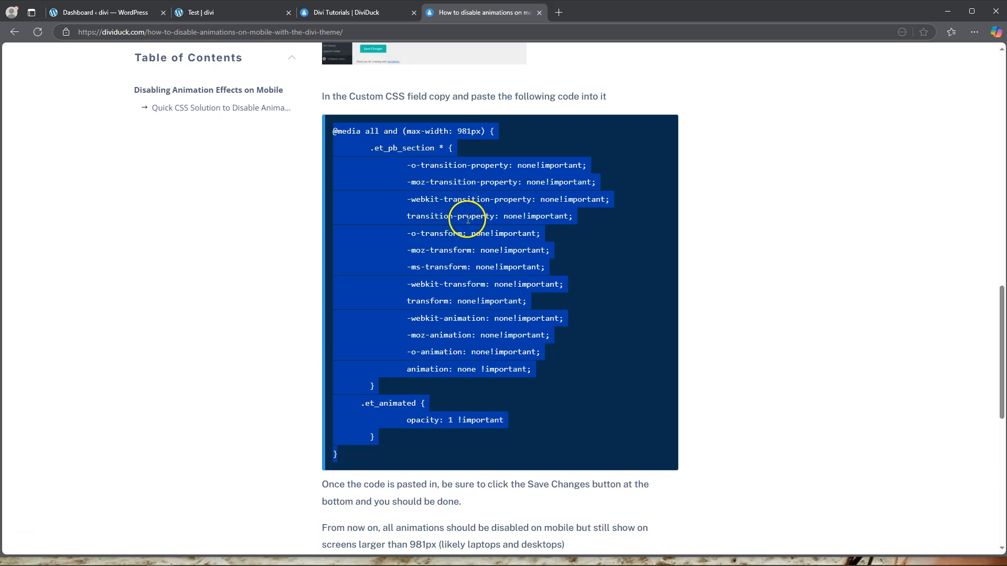
Paste the copied CSS snippet into the Custom CSS field of Divi's Theme Options in the WordPress admin
click(103, 14)
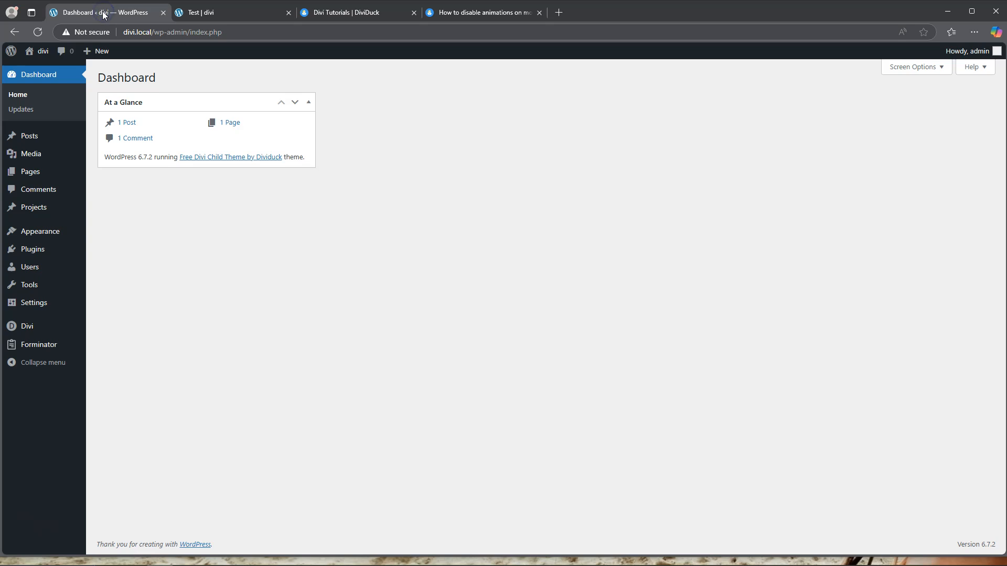
mouse_move(41, 324)
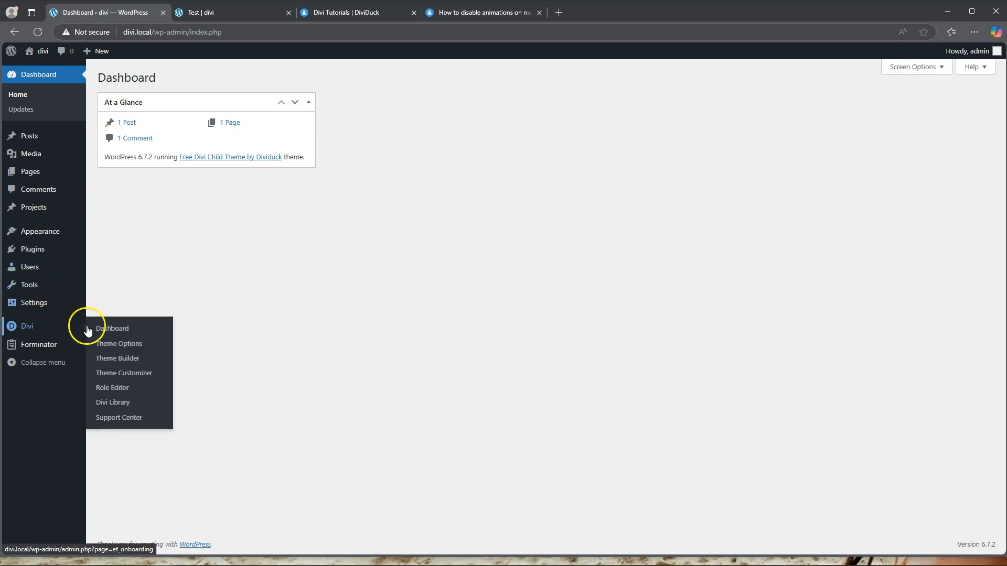
click(119, 343)
scroll(304, 357, down, 4)
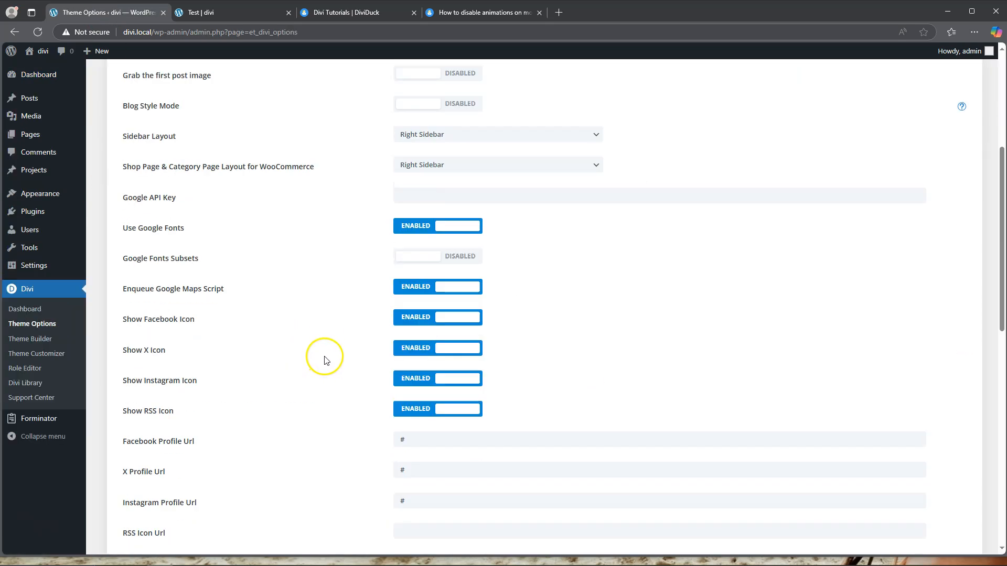
scroll(323, 357, down, 10)
click(442, 327)
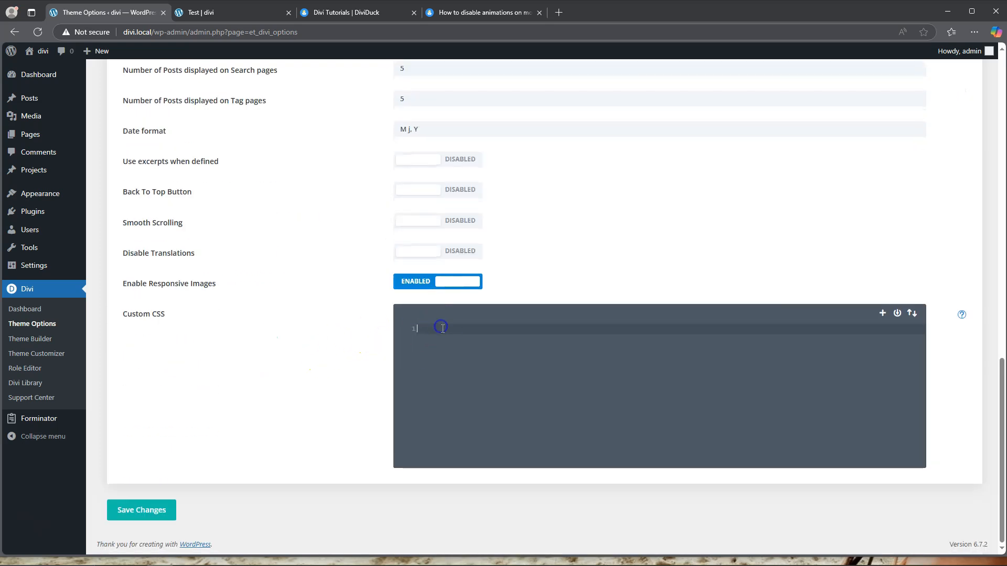
key(ctrl+v)
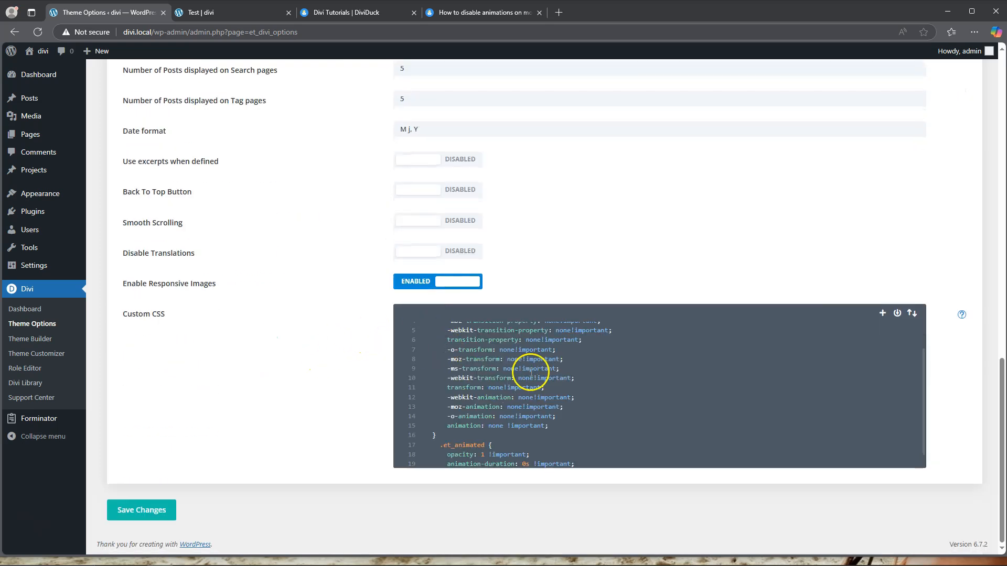
Review the pasted max-width 981px media query and its animation rules, and save the theme options
scroll(530, 368, up, 5)
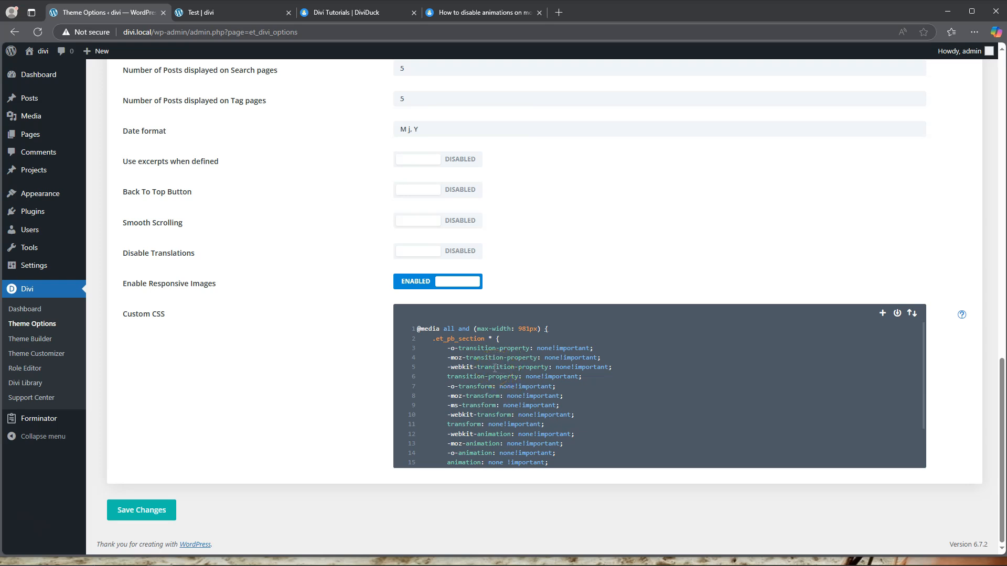
scroll(496, 391, down, 2)
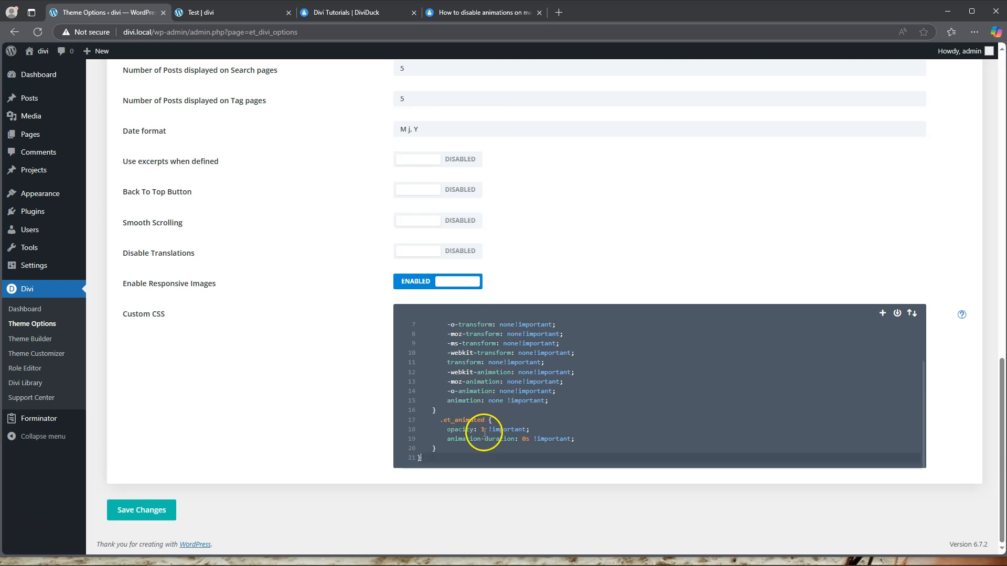
scroll(482, 429, up, 2)
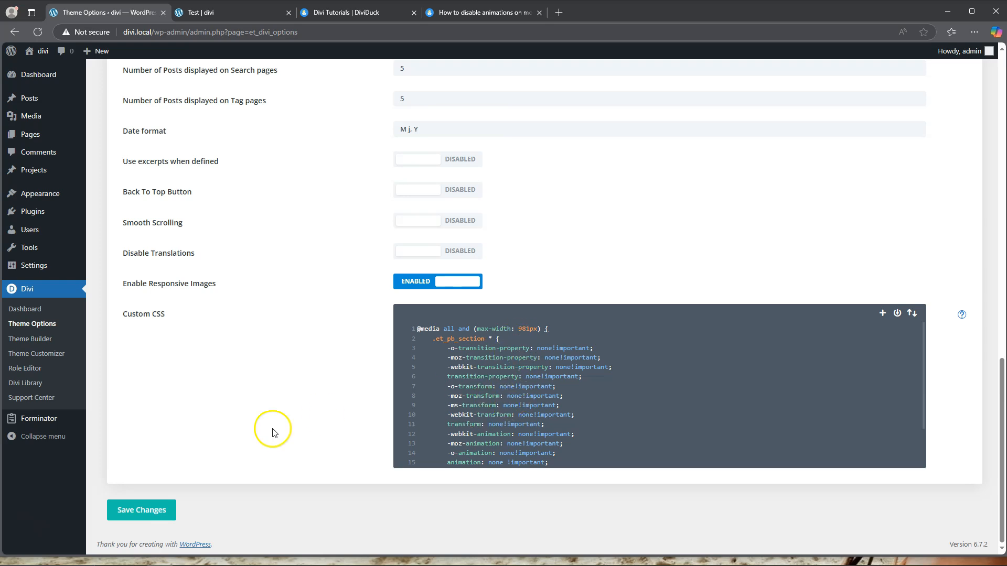
click(140, 513)
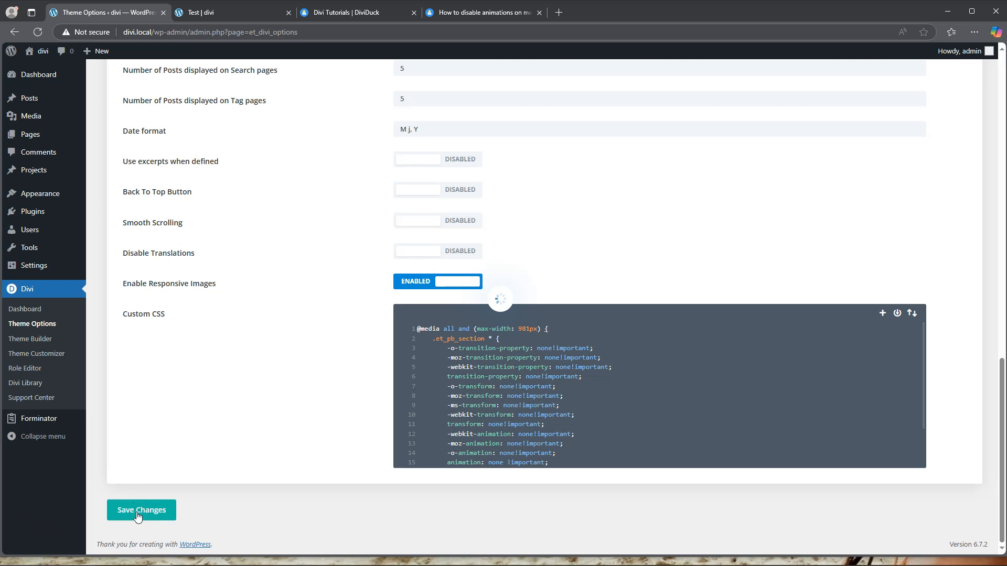
Exit the Visual Builder on the Test page, discarding its unsaved changes
click(225, 12)
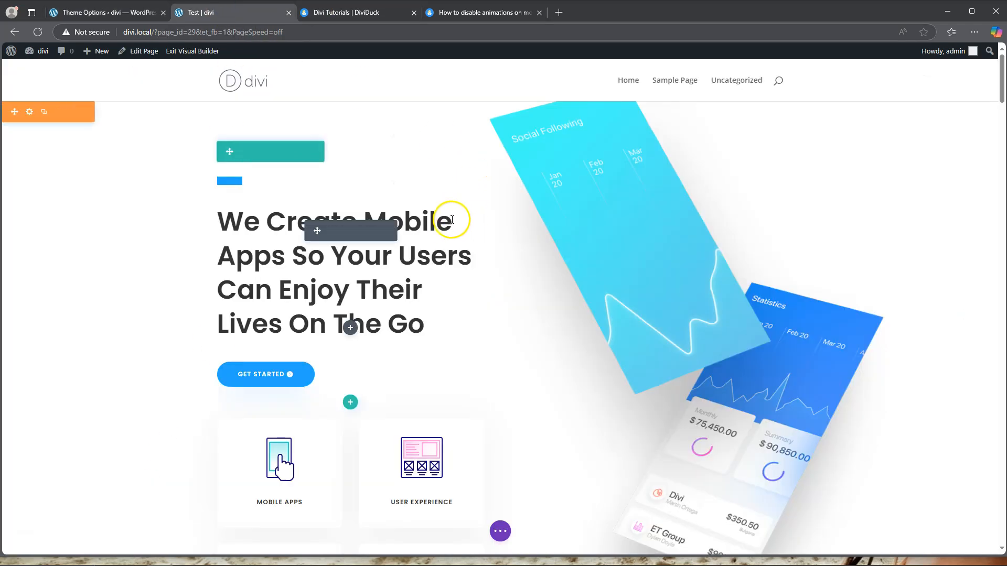
click(194, 50)
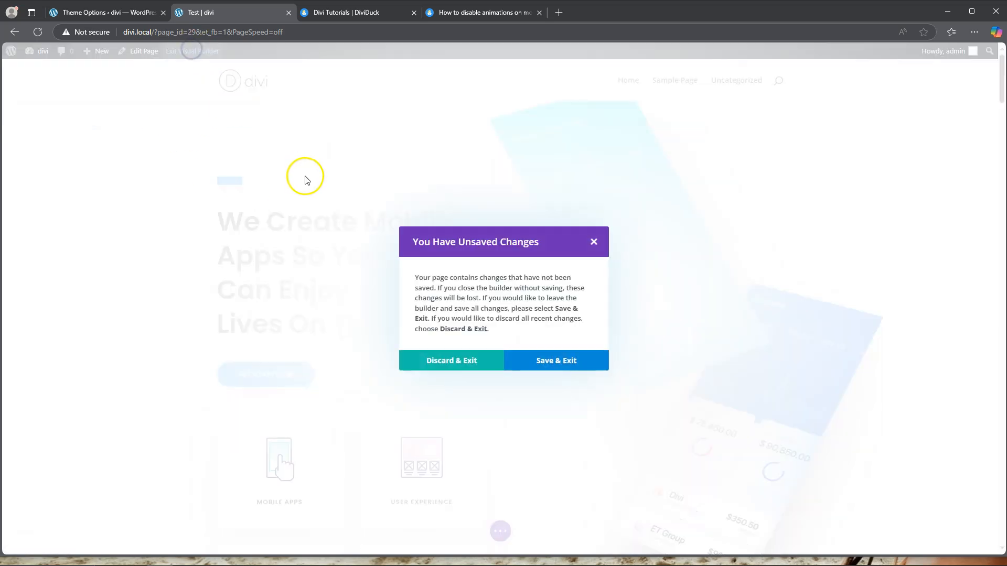
click(455, 361)
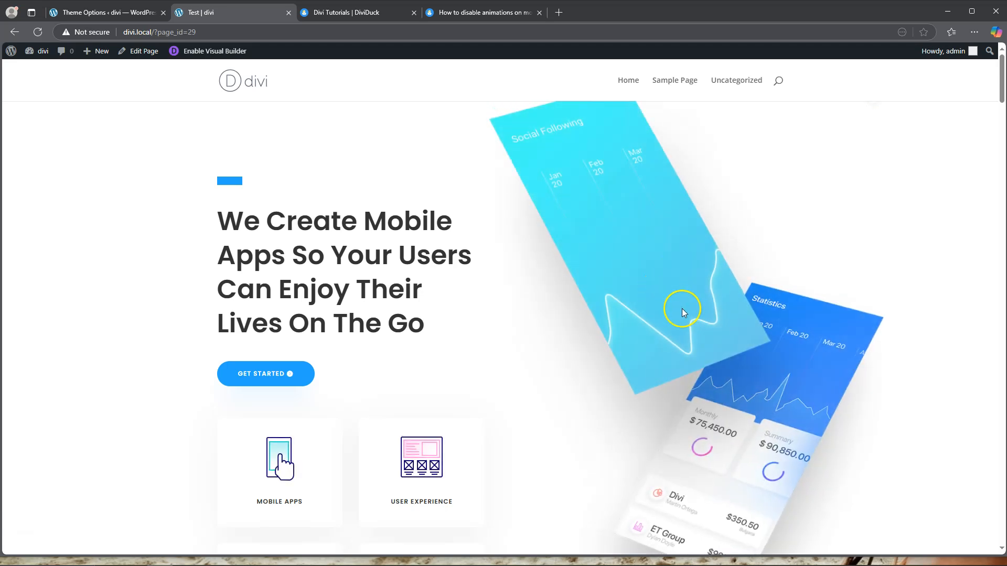
Inspect the Test page in a 400-pixel-wide responsive view, reload it and check the phone image for animation
click(112, 166)
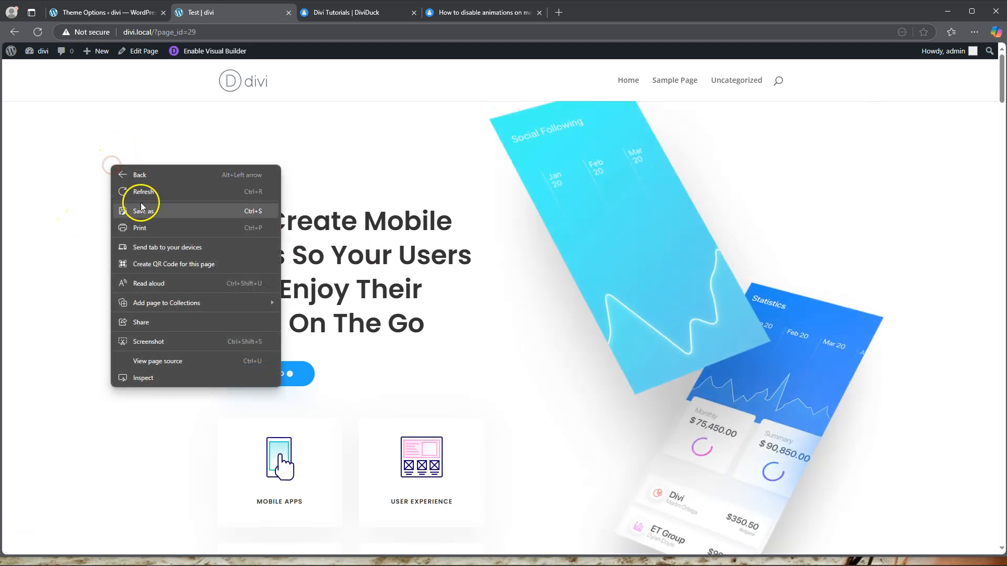
click(153, 383)
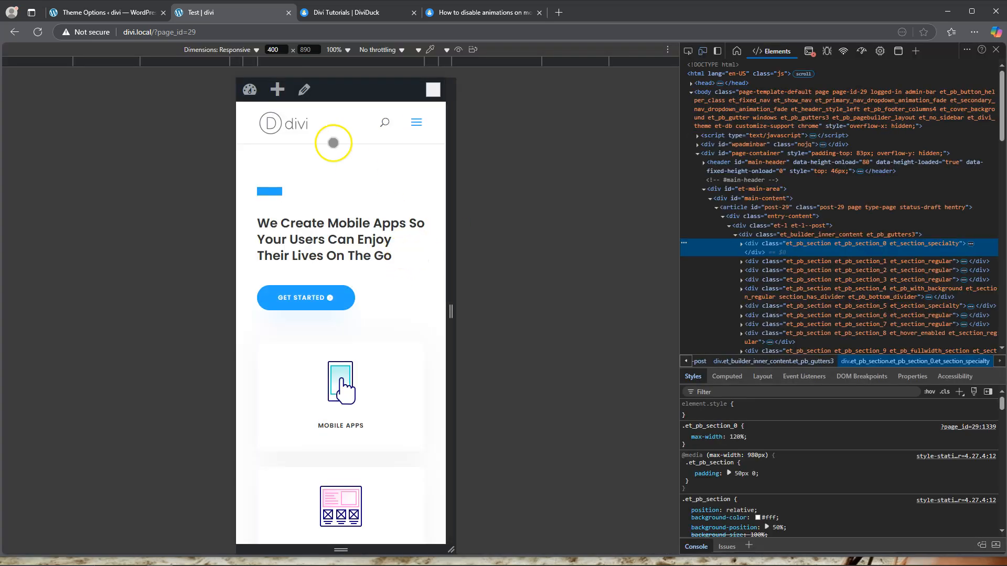
click(38, 34)
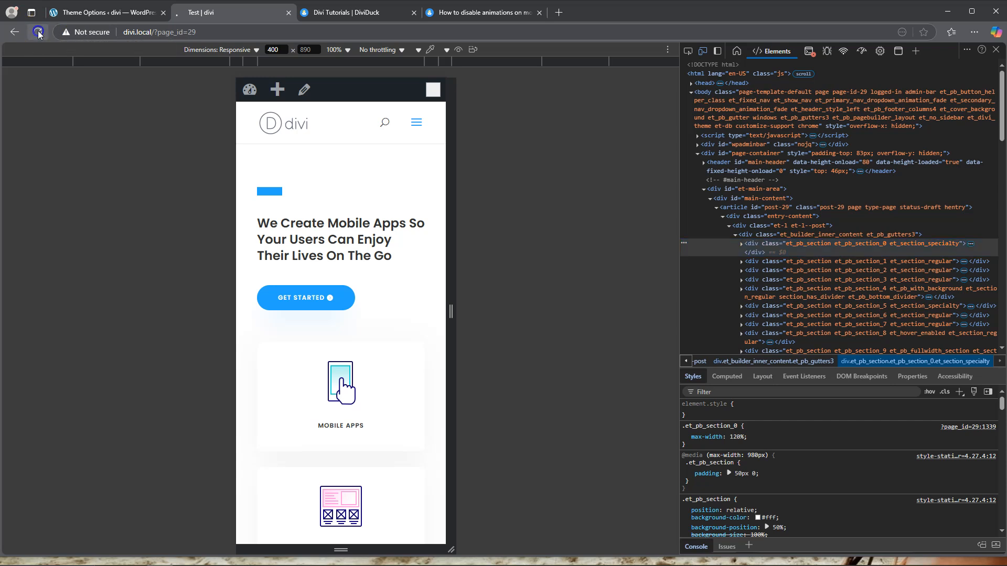
scroll(363, 253, down, 10)
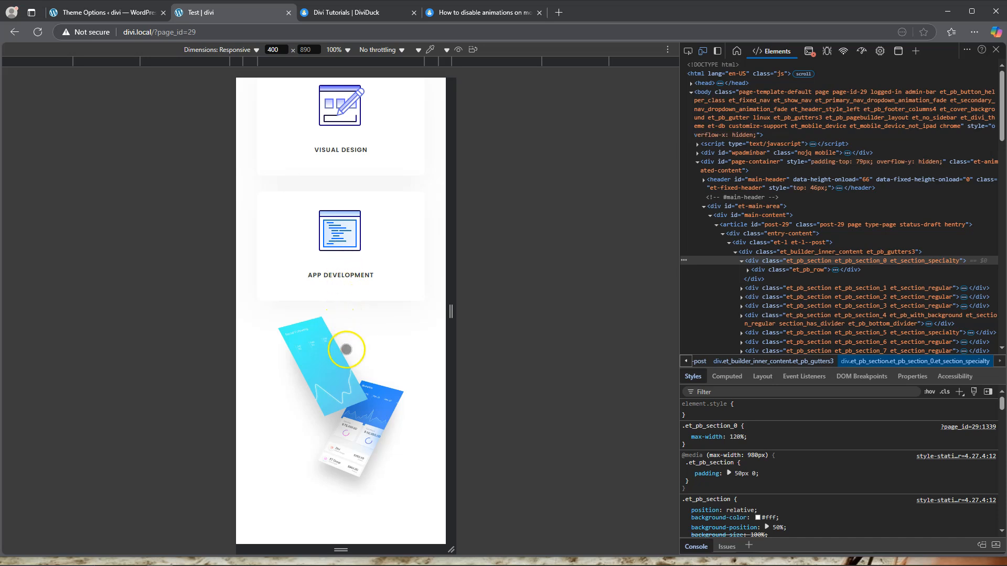
scroll(344, 348, down, 3)
click(346, 343)
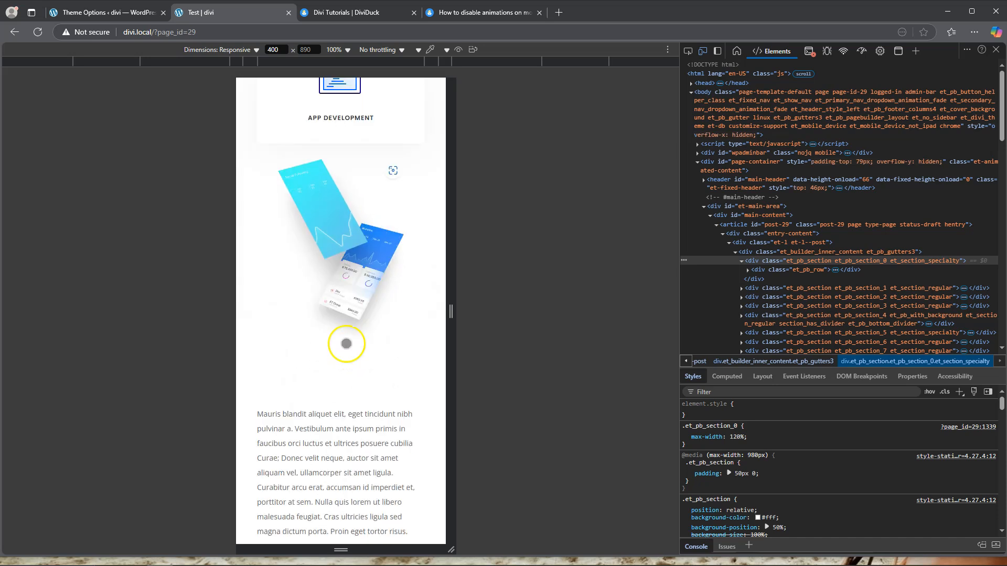